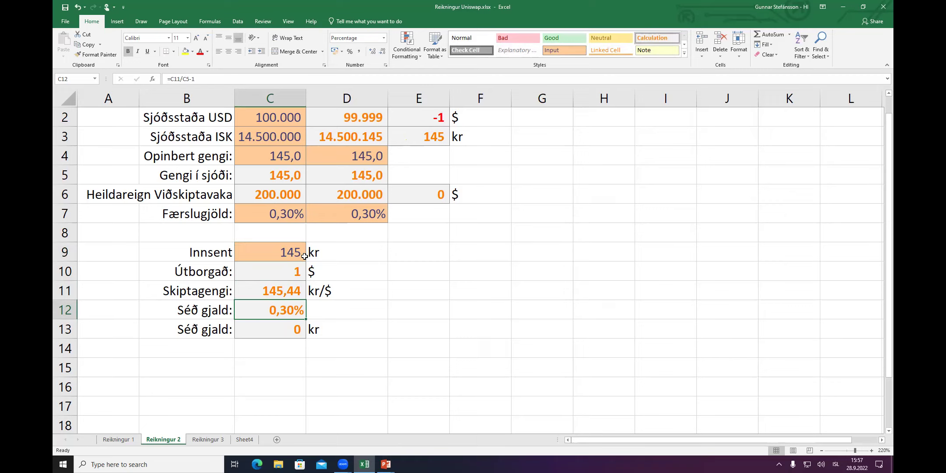
- Set the Innsent amount in C9 to 50000 kr on the Reikningur 2 sheet
key(Up)
key(Up)
key(Up)
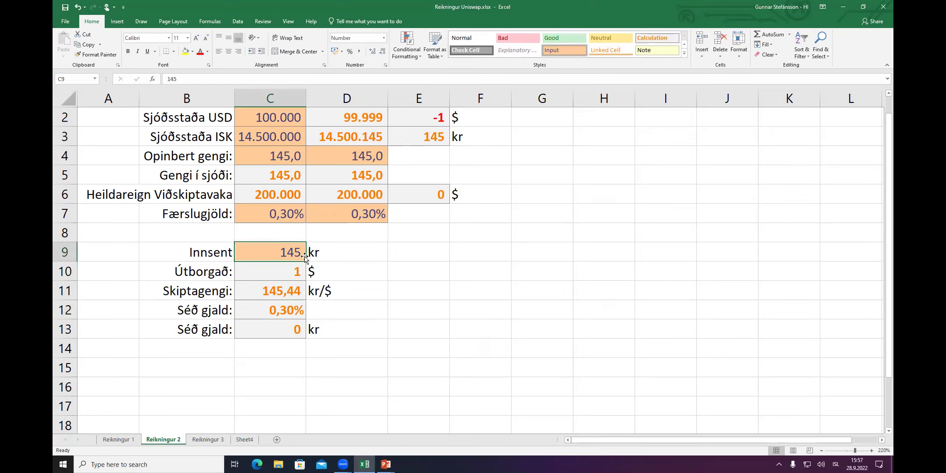
text(50000)
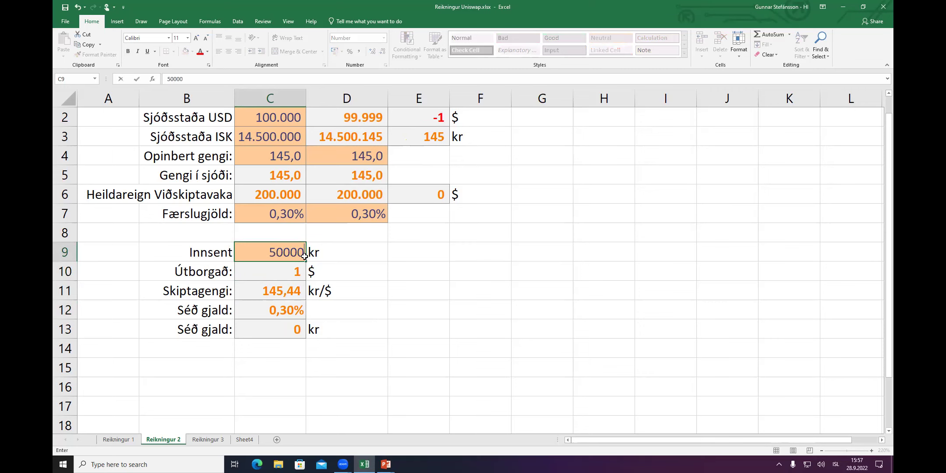
key(Return)
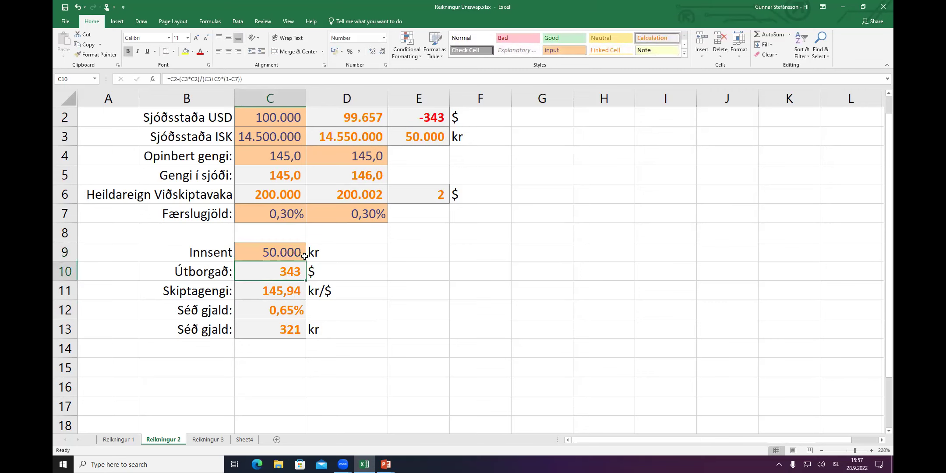
- Examine the post-trade USD and ISK balances, the fund's rate and the liquidity providers' total holdings in D2:D6
key(Up)
key(Up)
key(Up)
key(Up)
key(Up)
key(Up)
key(Up)
key(Up)
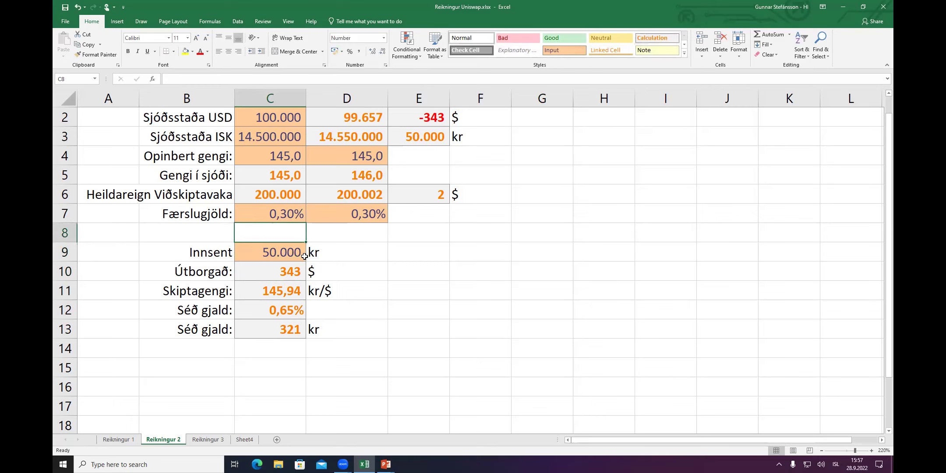
key(Right)
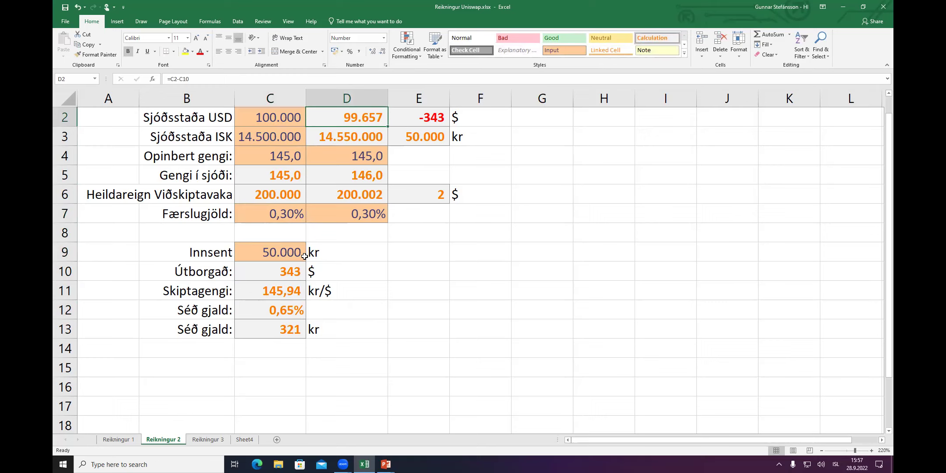
key(Down)
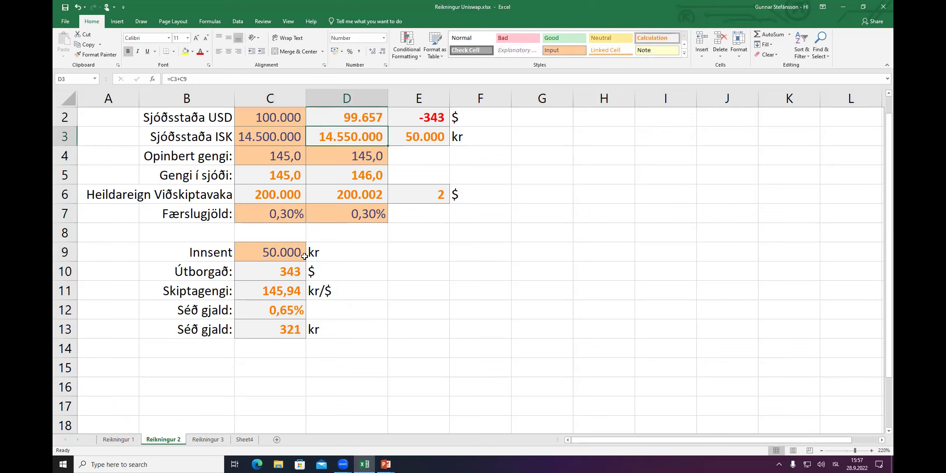
key(Up)
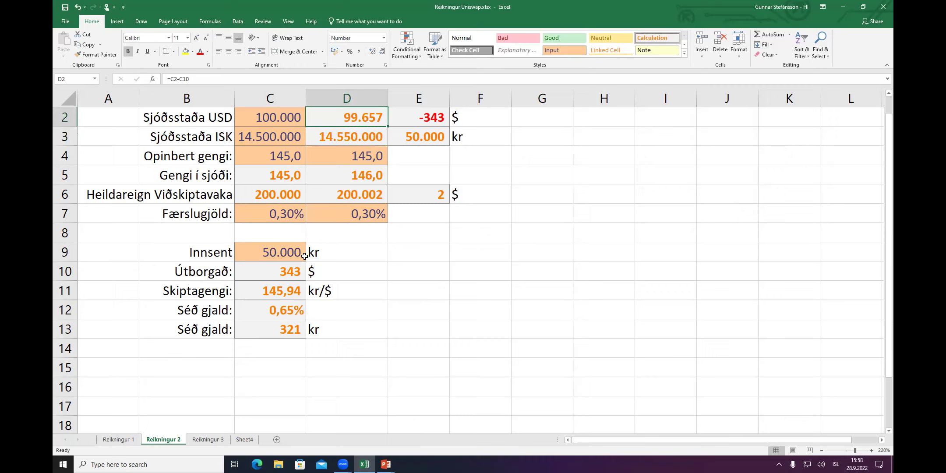
key(Down)
key(Down)
key(Down)
key(Down)
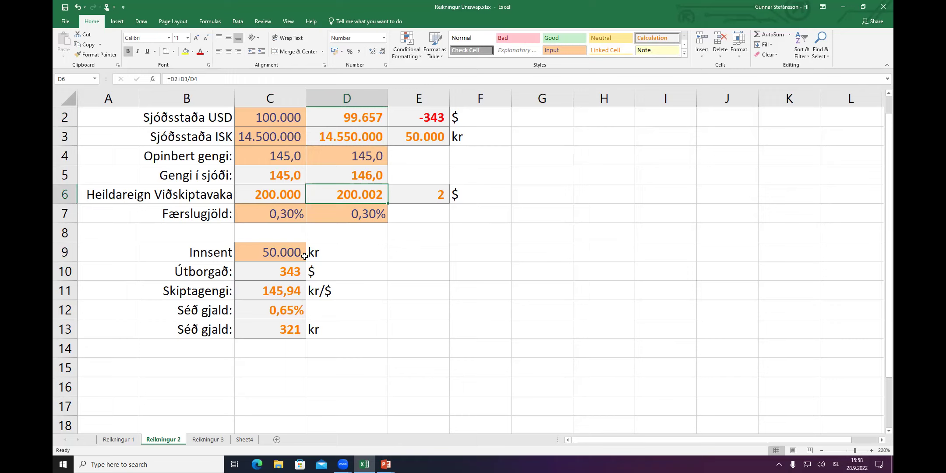
key(Up)
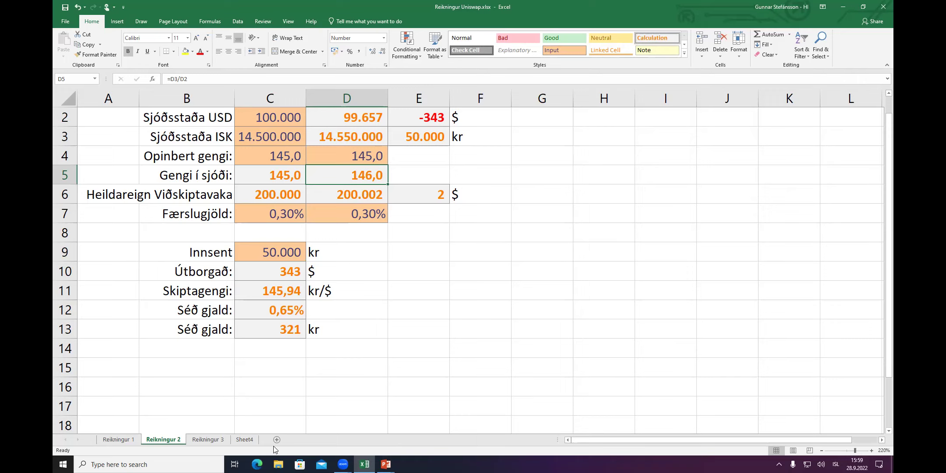
- Widen column C on the Reikningur 3 sheet to fit its contents, and select the Innsent amount
click(202, 441)
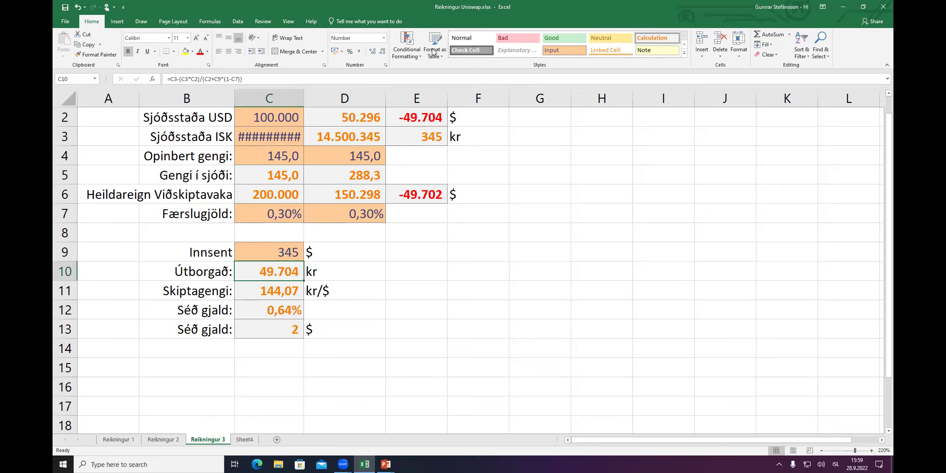
double_click(305, 99)
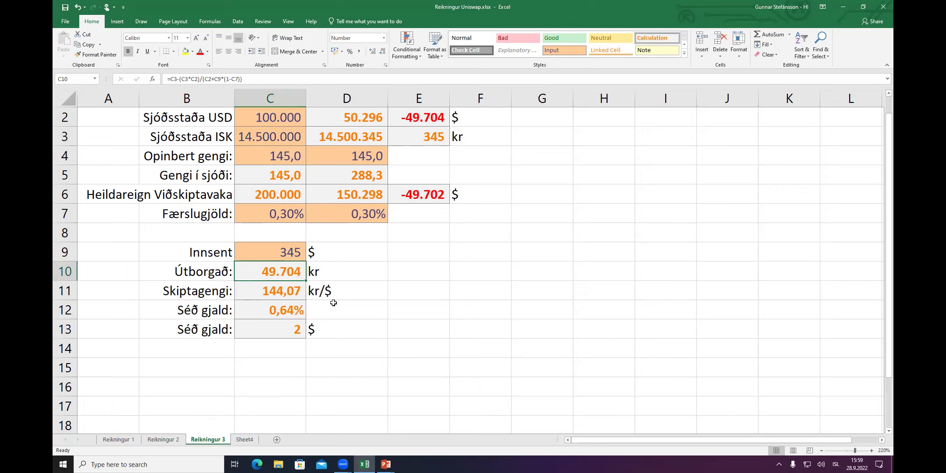
key(Up)
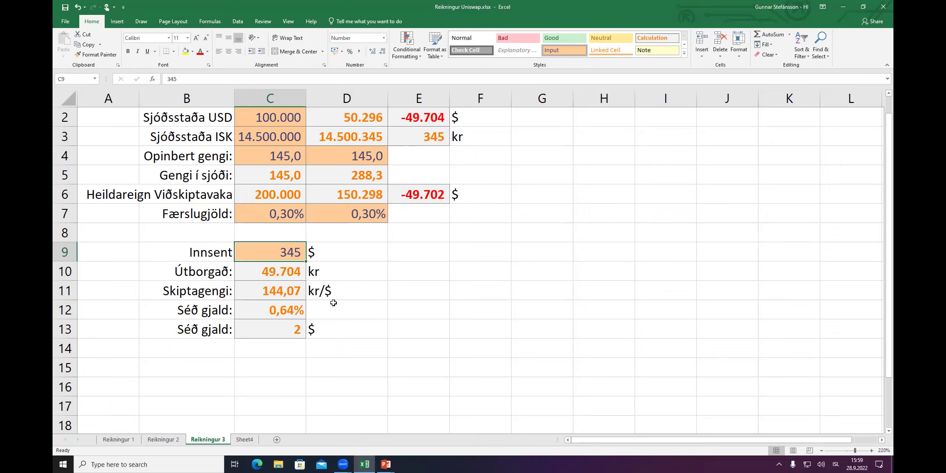
- Return to the Reikningur 2 sheet and set the Innsent amount in C9 to 250000 kr
click(163, 439)
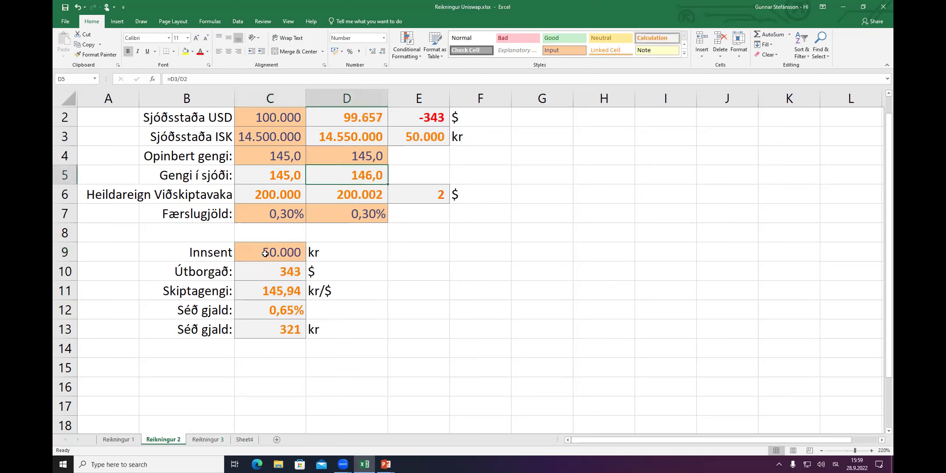
click(282, 248)
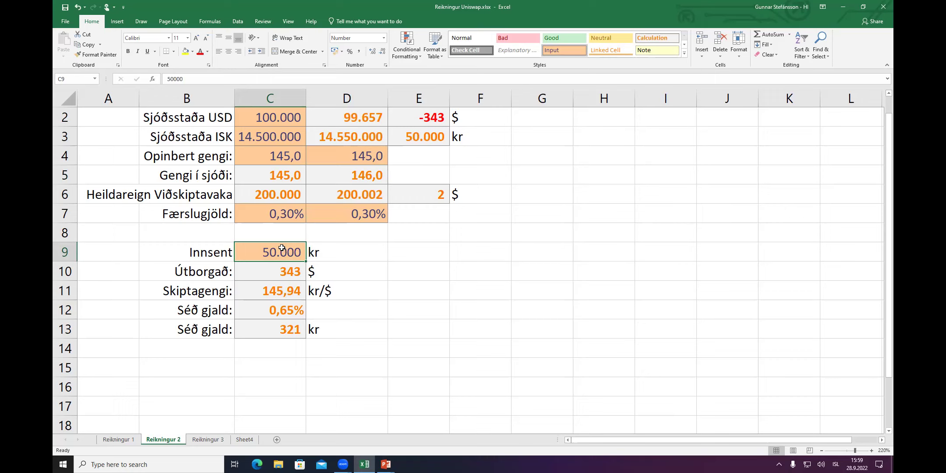
text(250000)
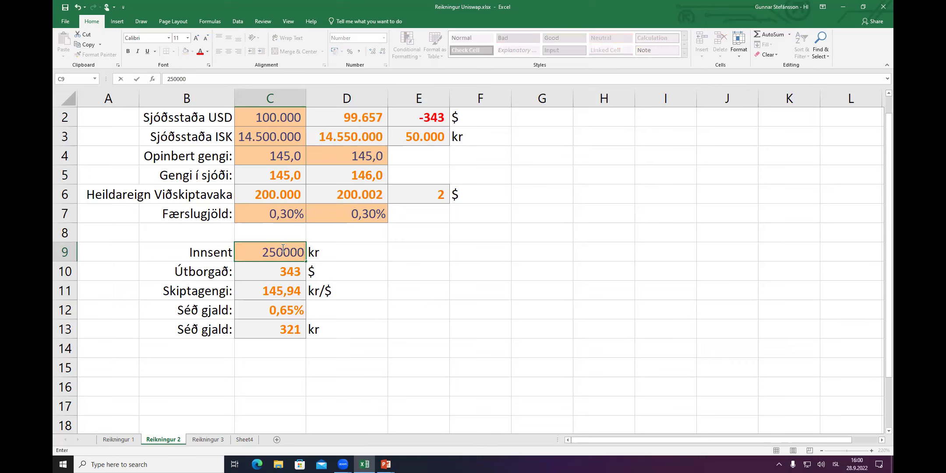
key(Return)
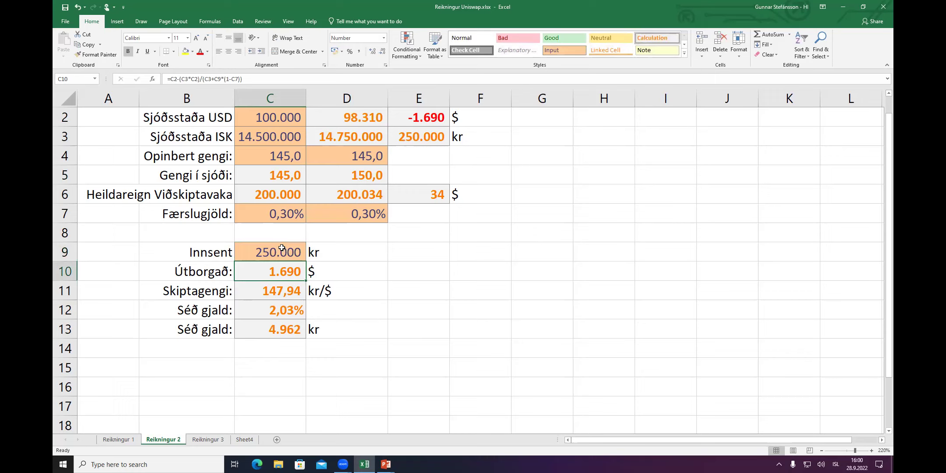
- Examine the exchange rate and perceived fees in C11:C13, and the fund's post-trade rate in D5
key(Down)
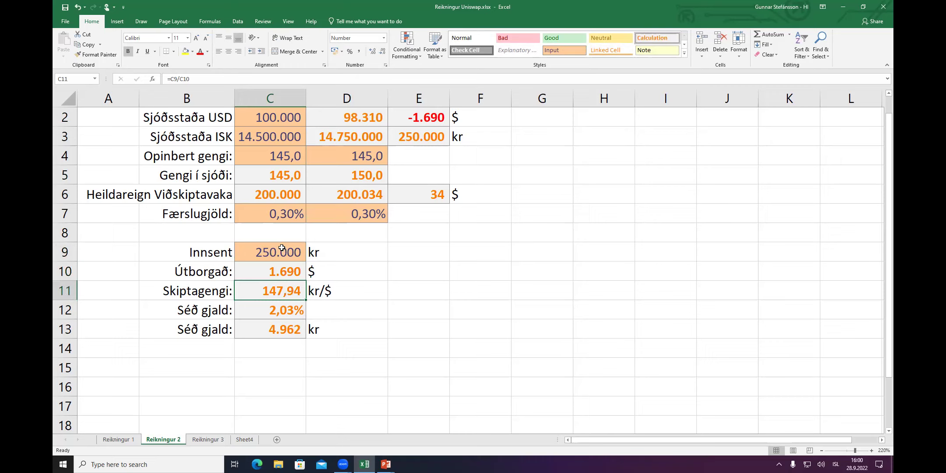
key(Down)
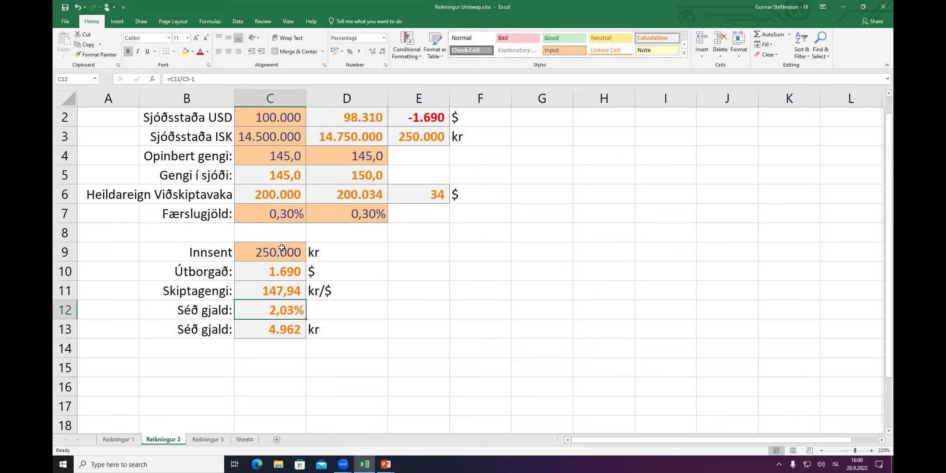
key(Down)
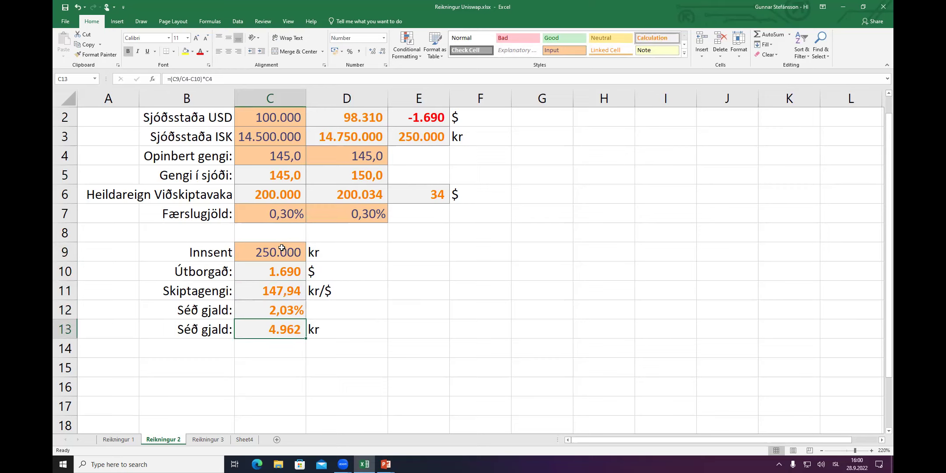
key(Right)
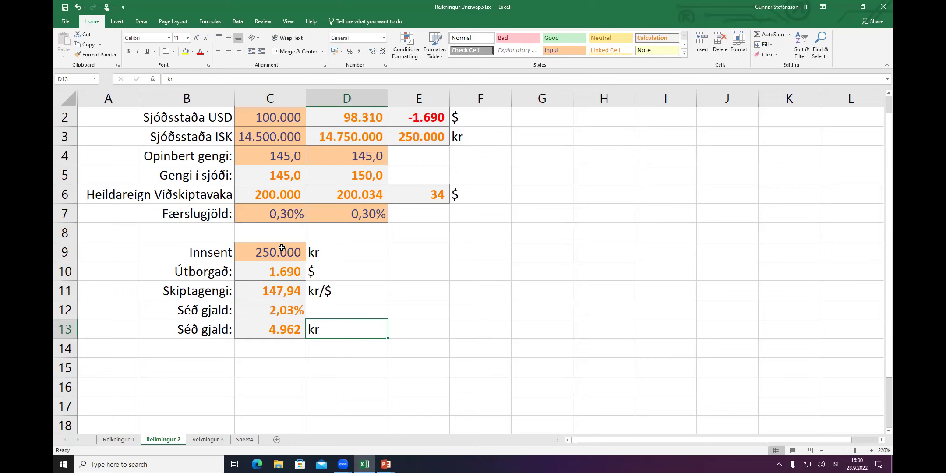
key(Up)
key(Up)
key(Up)
key(Up)
key(Up)
key(Up)
key(Up)
key(Up)
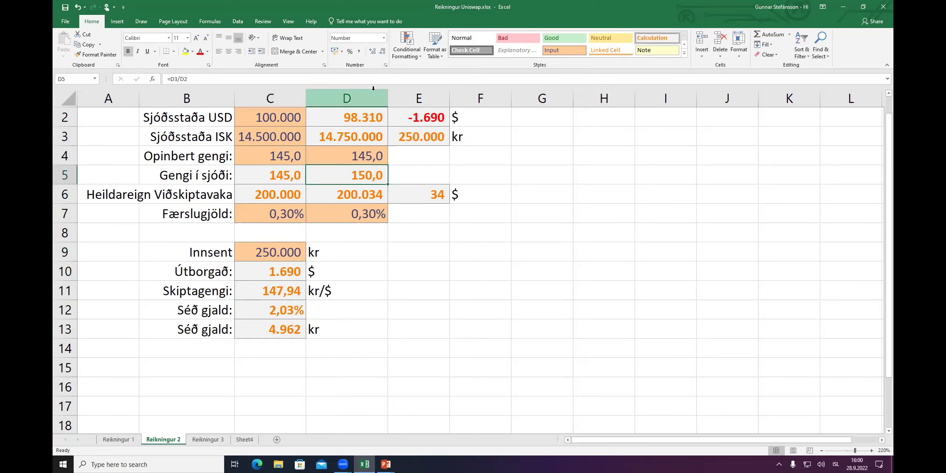
click(348, 98)
click(371, 179)
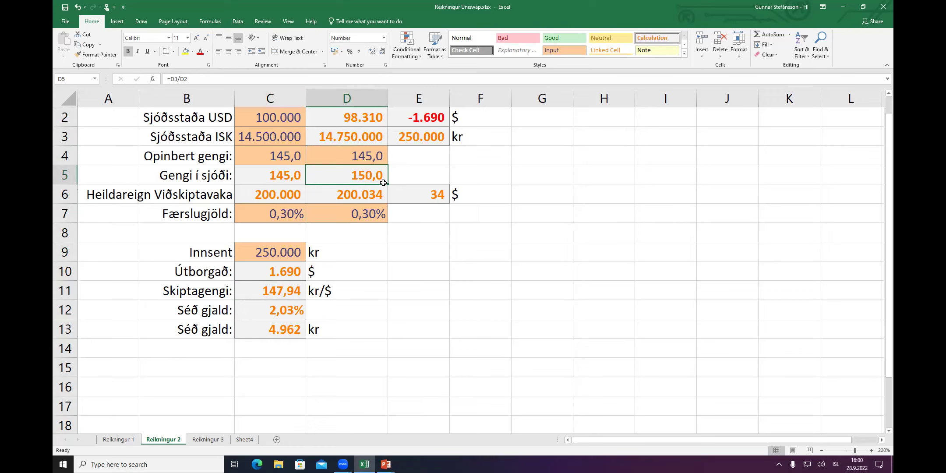
- Set the post-trade official rate (Opinbert gengi) in D4 to 150 and compare the liquidity providers' total holdings in C6:D6
key(Up)
text(1)
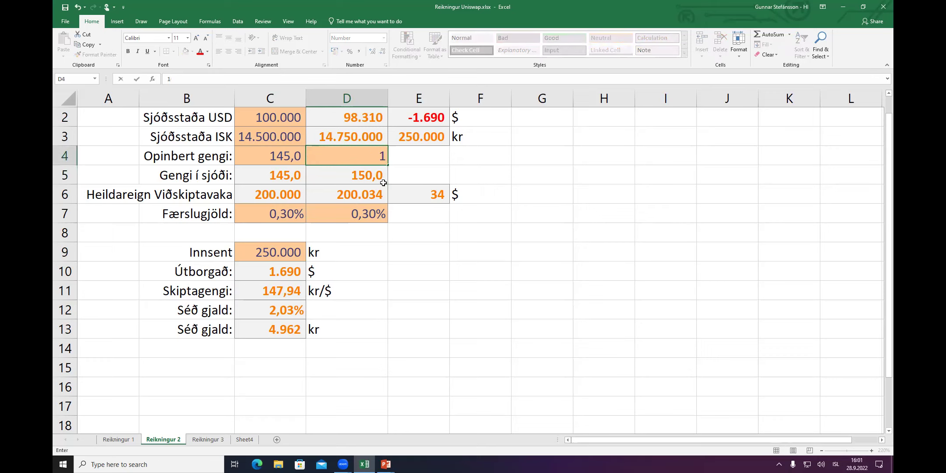
key(Escape)
key(Down)
key(Up)
text(150)
key(Return)
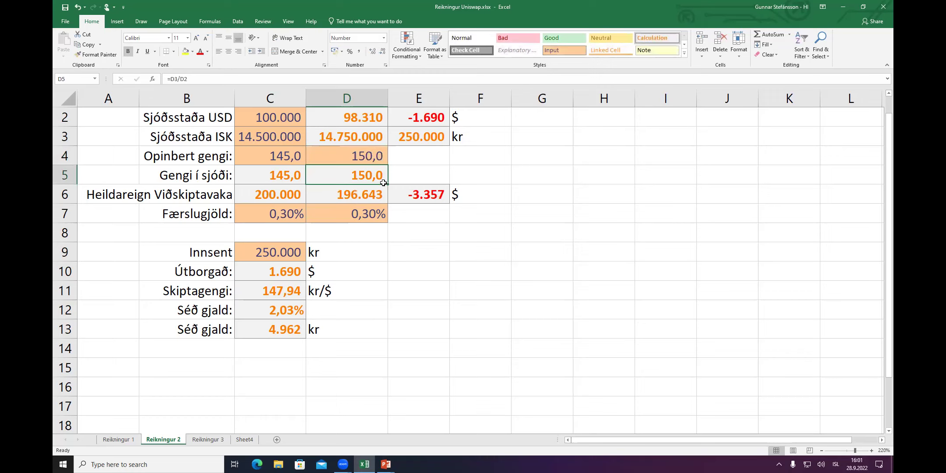
key(Up)
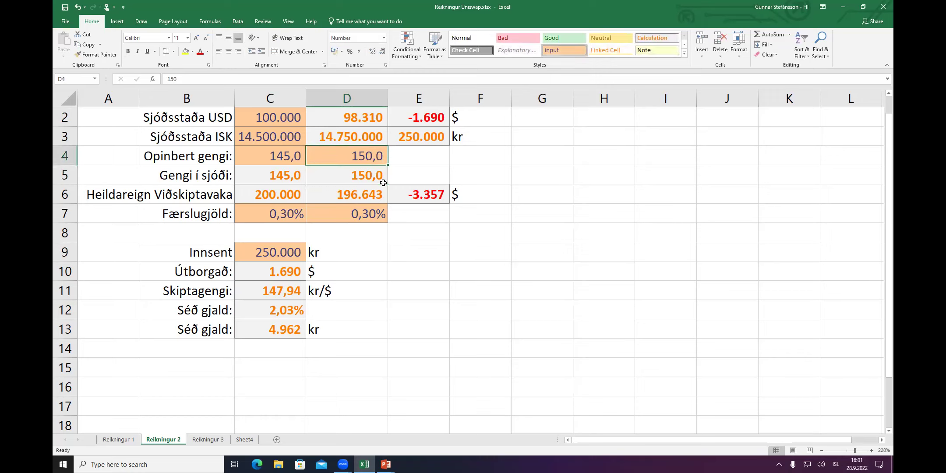
drag(301, 191, 363, 187)
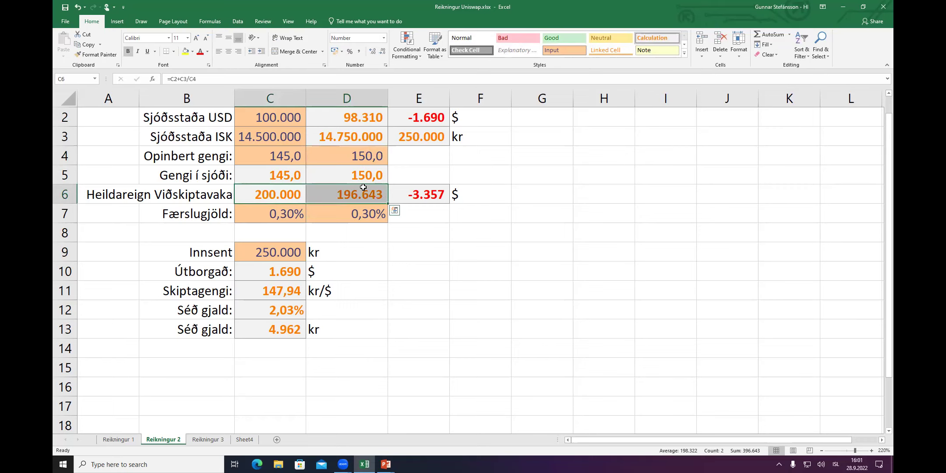
click(363, 187)
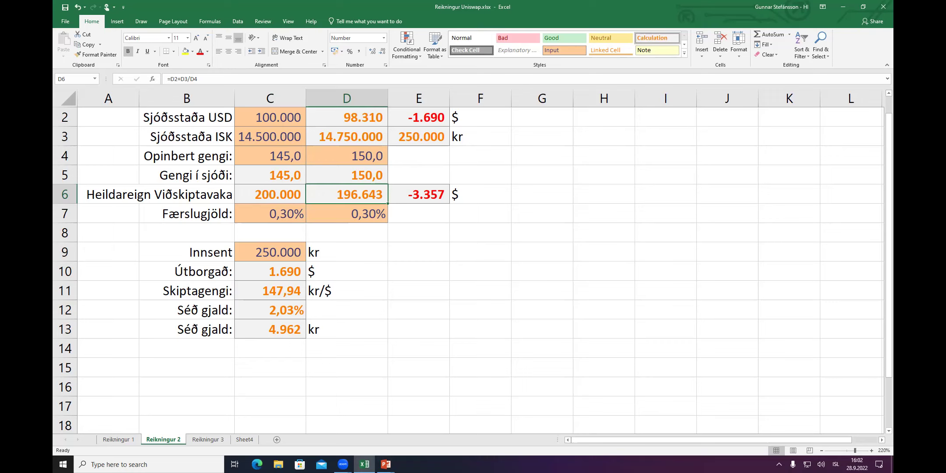
- Switch to the running PowerPoint slide show and advance past the liquidity providers diagram
click(386, 465)
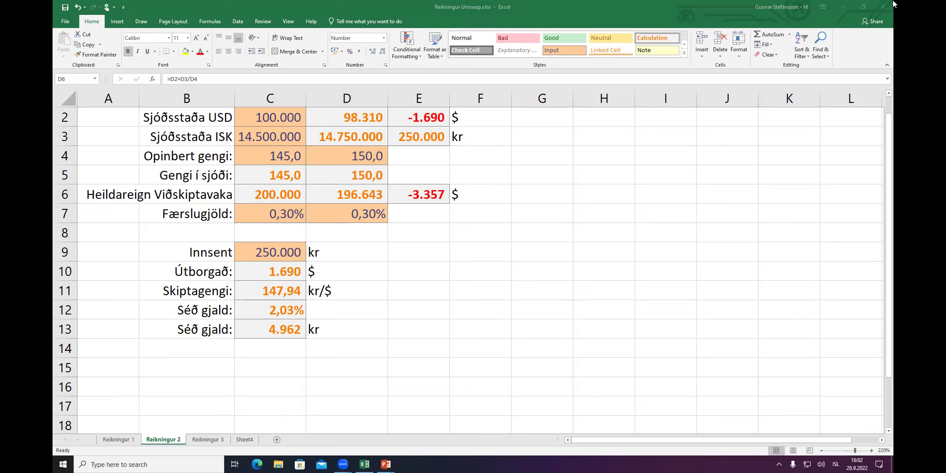
mouse_move(386, 464)
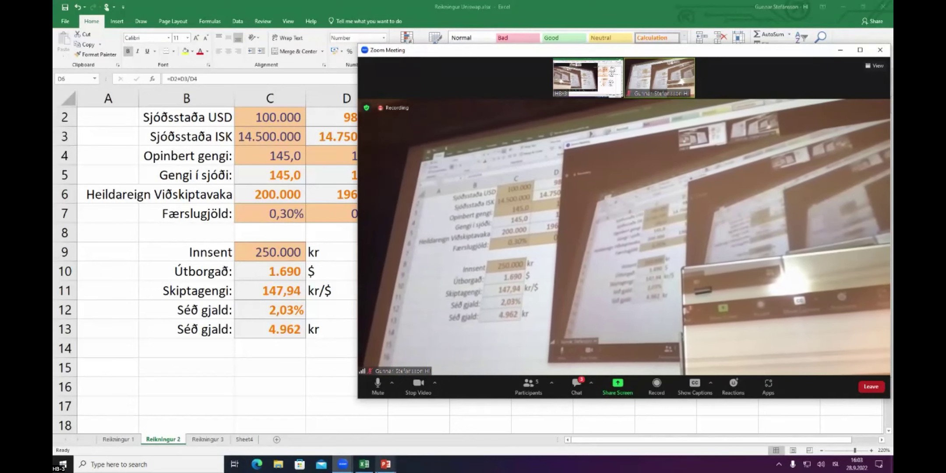
click(386, 464)
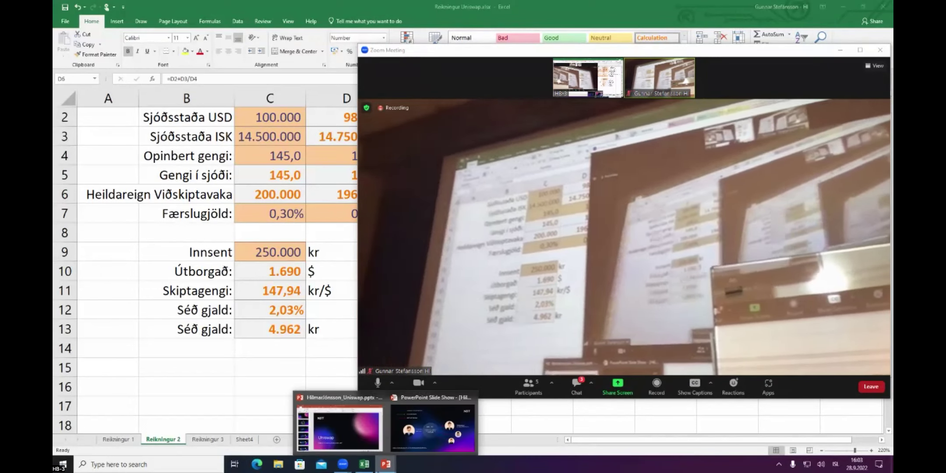
click(395, 429)
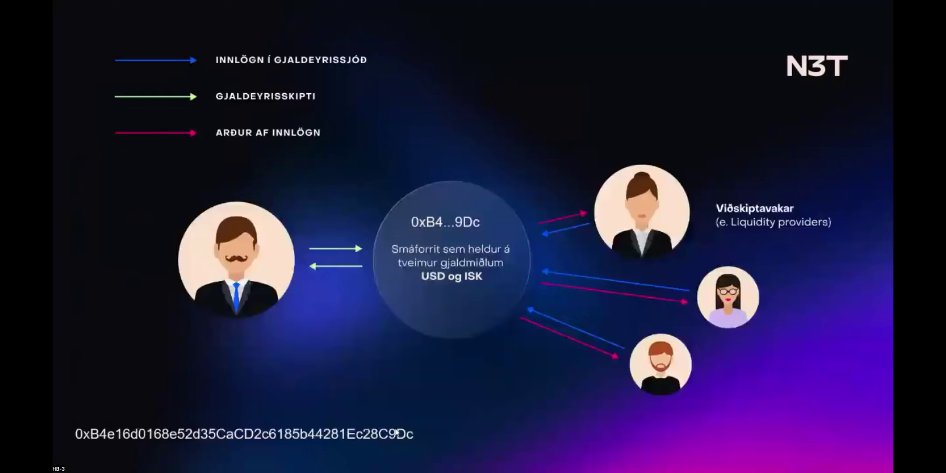
key(Right)
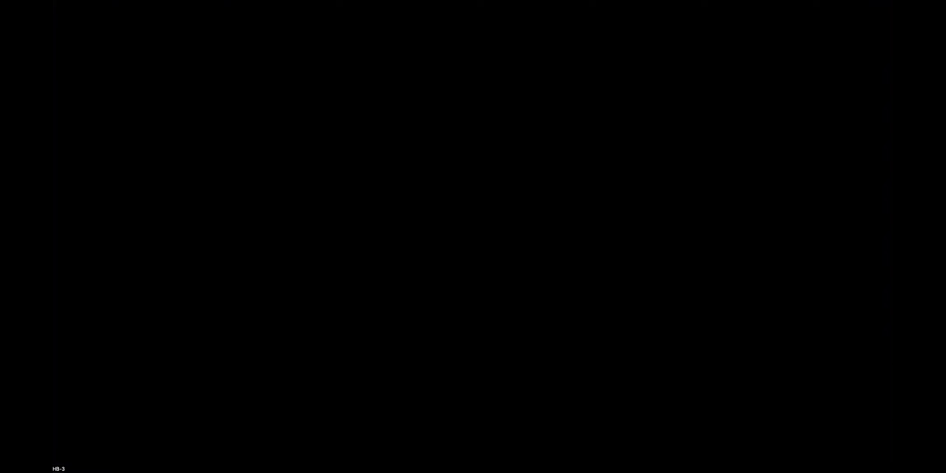